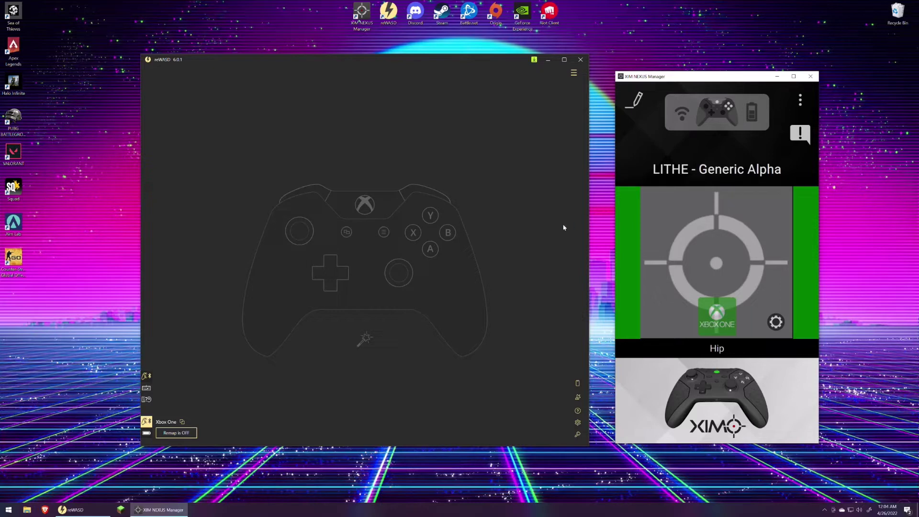
Create a new config by searching 'gene', choosing Generic Alpha, and selecting Xbox One.
{"action": "left_click", "coordinate": [801, 100]}
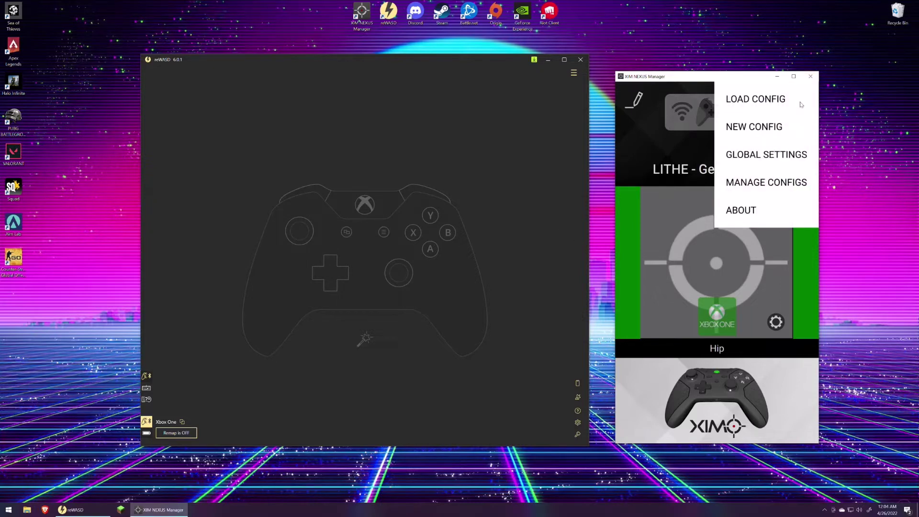
{"action": "left_click", "coordinate": [762, 127]}
{"action": "left_click", "coordinate": [684, 138]}
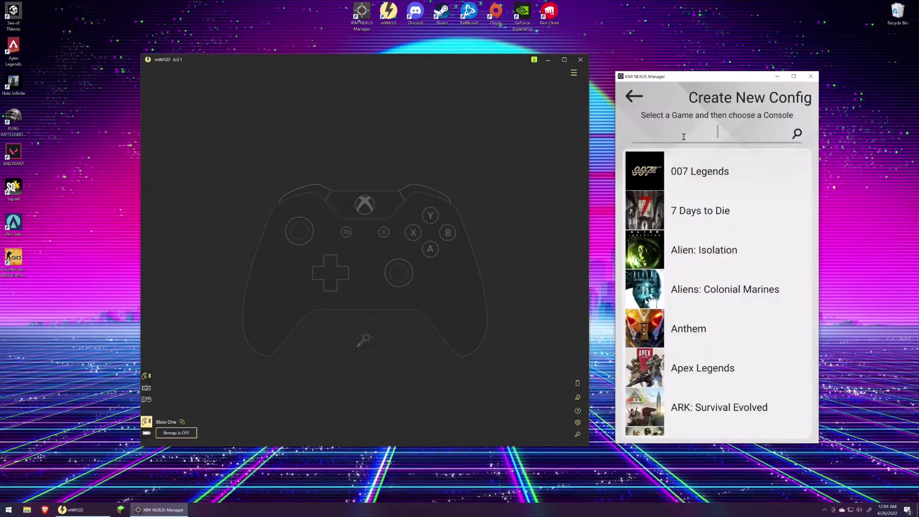
{"action": "type", "text": "gene"}
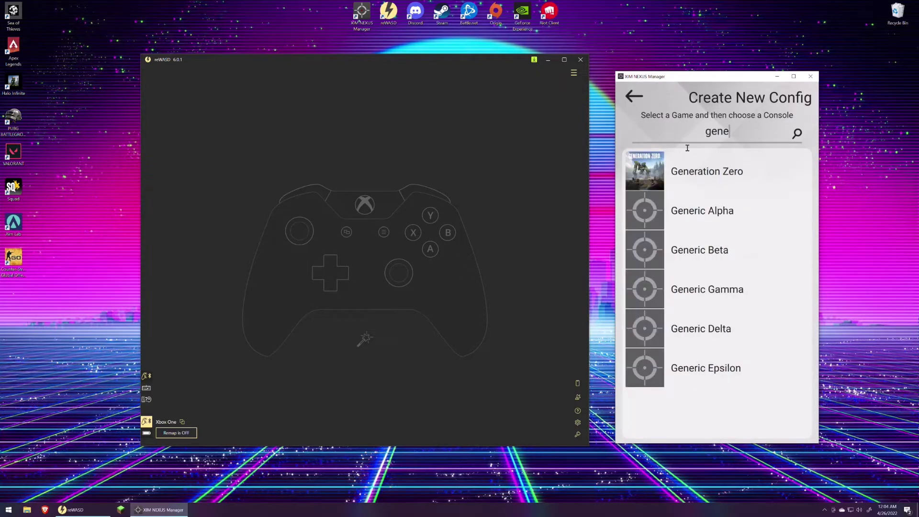
{"action": "left_click", "coordinate": [681, 212]}
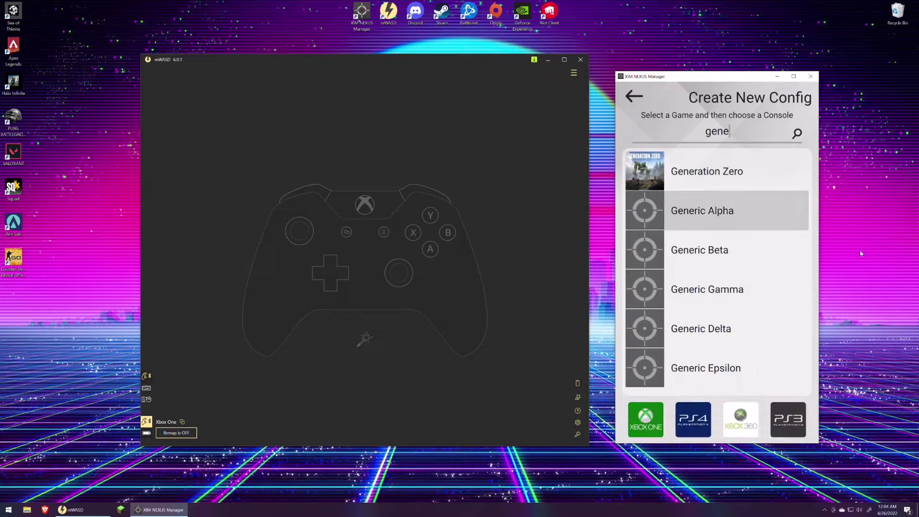
{"action": "left_click", "coordinate": [641, 425]}
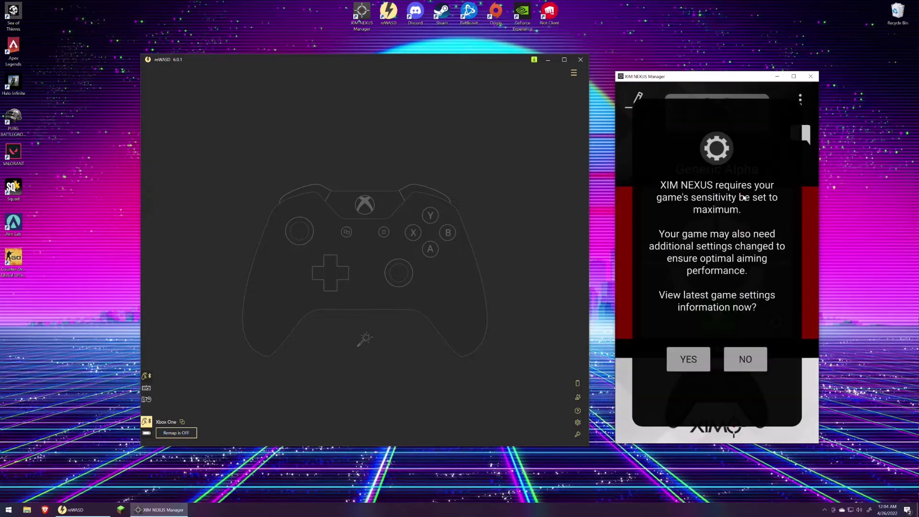
Decline the sensitivity prompt and open the Generic Alpha config in expert editing mode.
{"action": "left_click", "coordinate": [749, 359]}
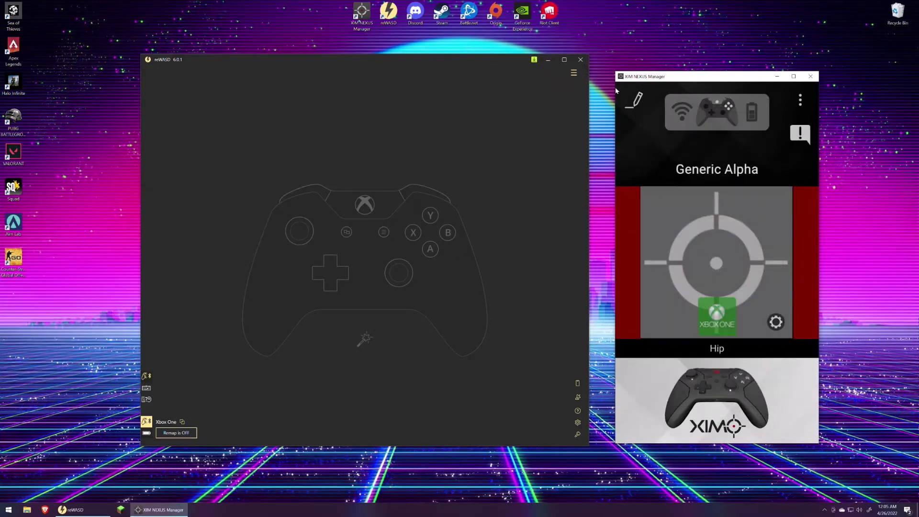
{"action": "left_click", "coordinate": [636, 100]}
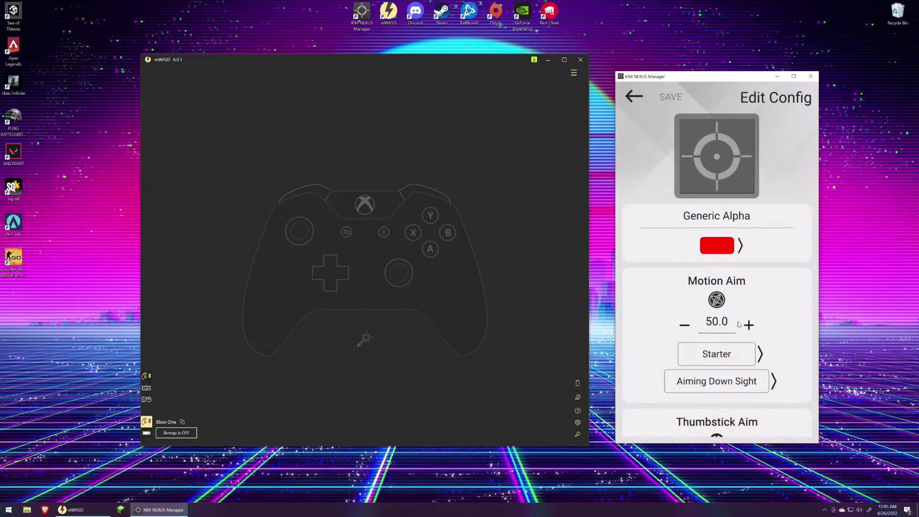
{"action": "scroll", "coordinate": [739, 325], "scroll_direction": "down", "scroll_amount": 5}
{"action": "scroll", "coordinate": [765, 197], "scroll_direction": "up", "scroll_amount": 6}
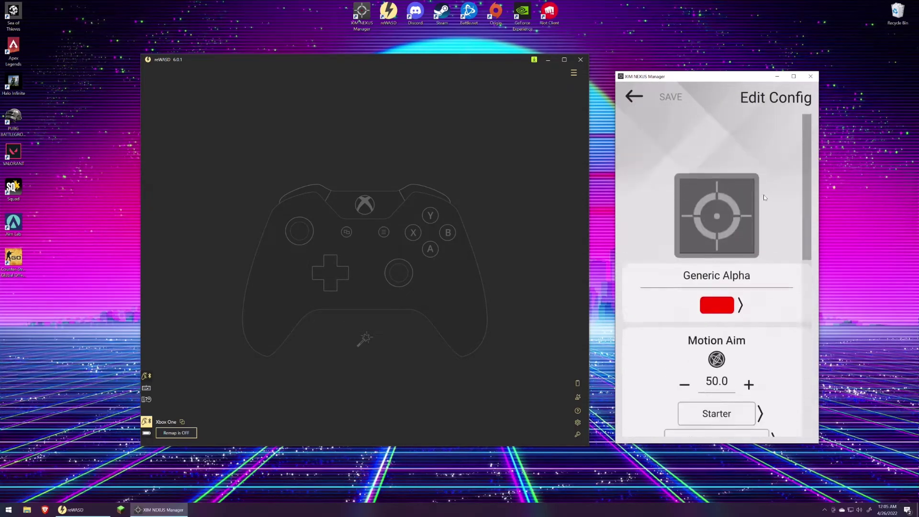
{"action": "scroll", "coordinate": [764, 197], "scroll_direction": "down", "scroll_amount": 5}
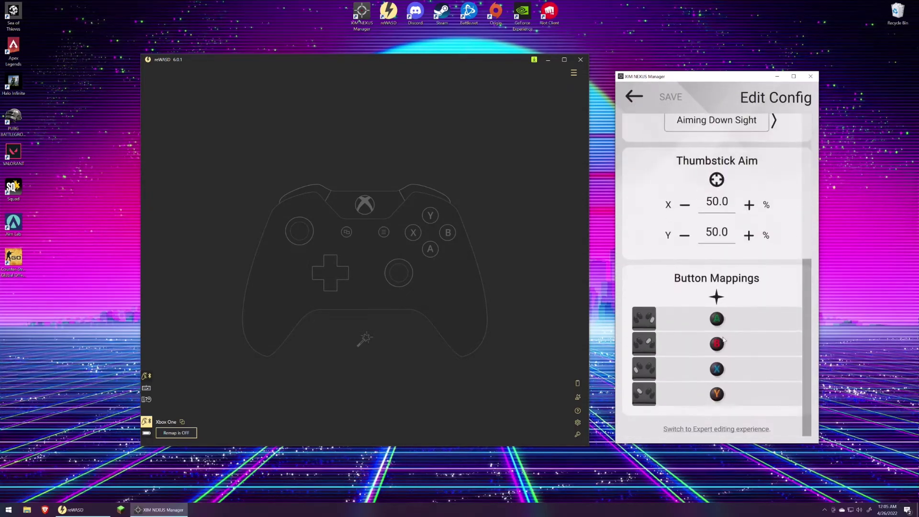
{"action": "left_click", "coordinate": [700, 433]}
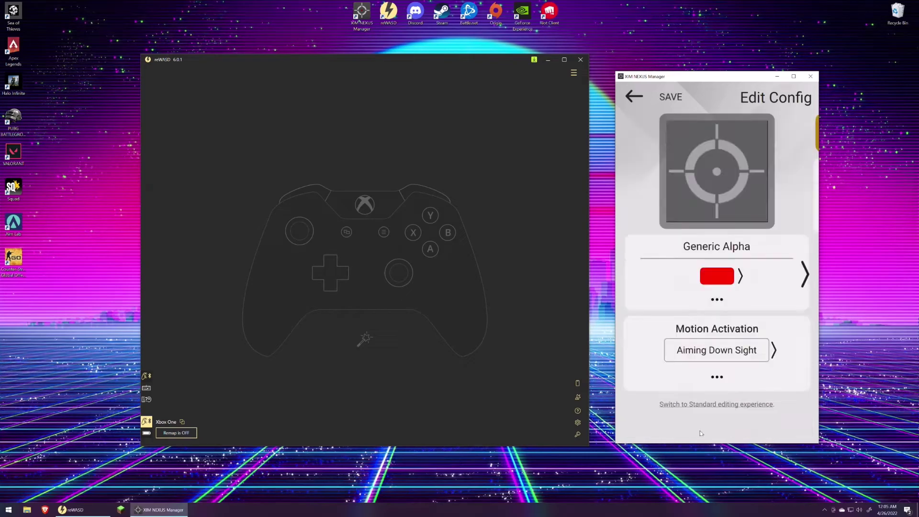
In Aim settings, set thumbstick Mechanics to Custom Stick Behavior, check the curve editor, and save.
{"action": "left_click", "coordinate": [807, 275]}
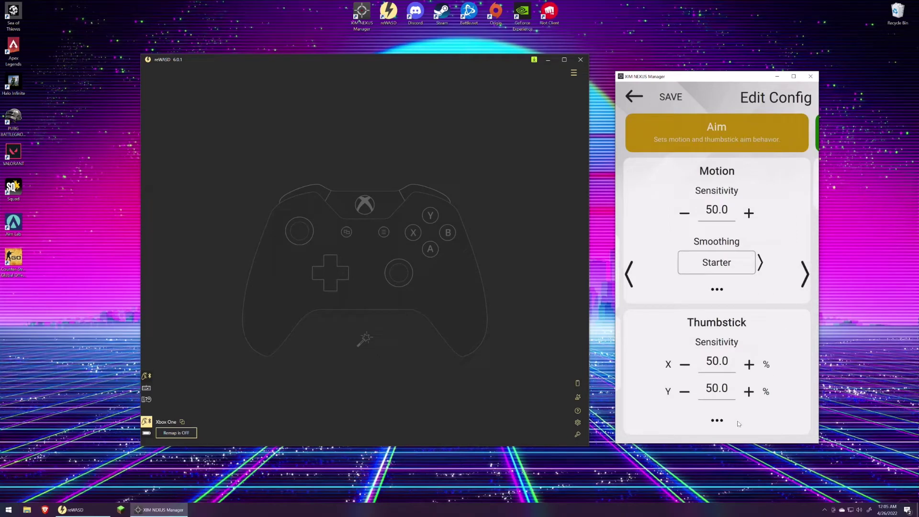
{"action": "left_click", "coordinate": [719, 422]}
{"action": "scroll", "coordinate": [772, 376], "scroll_direction": "down", "scroll_amount": 2}
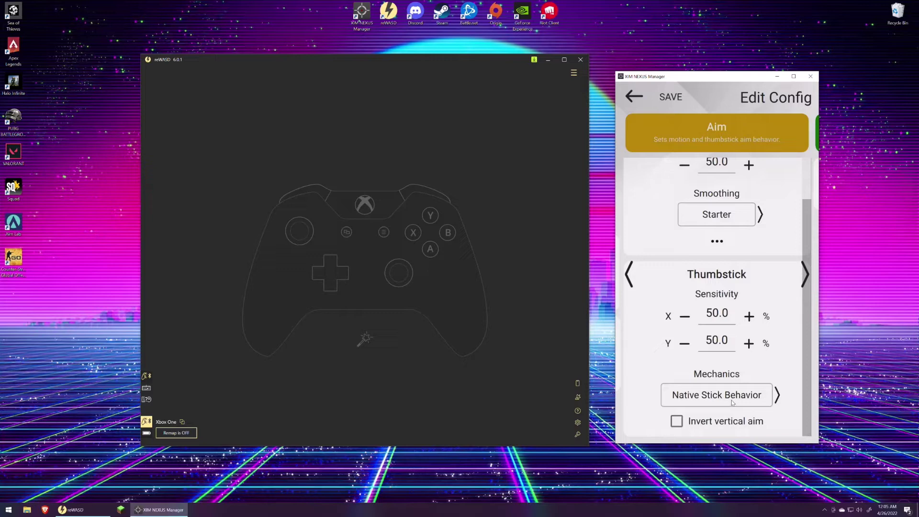
{"action": "left_click", "coordinate": [777, 396]}
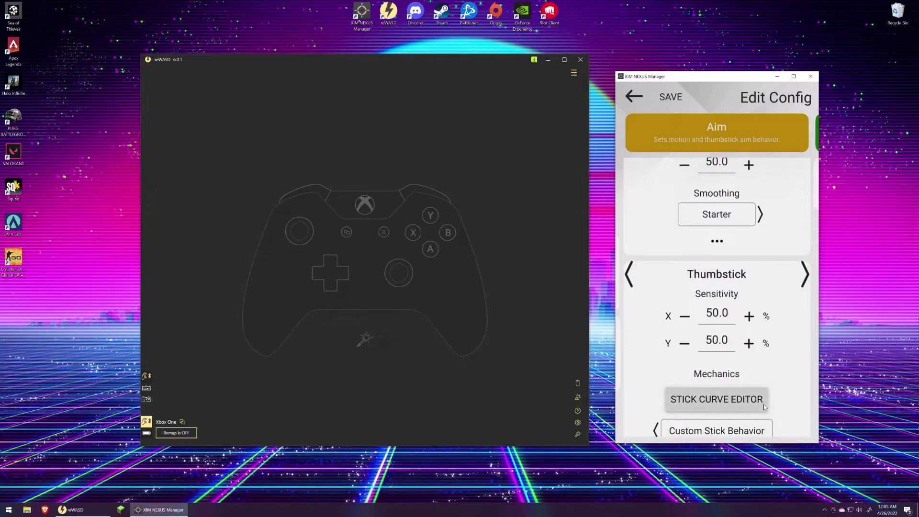
{"action": "scroll", "coordinate": [763, 404], "scroll_direction": "down", "scroll_amount": 2}
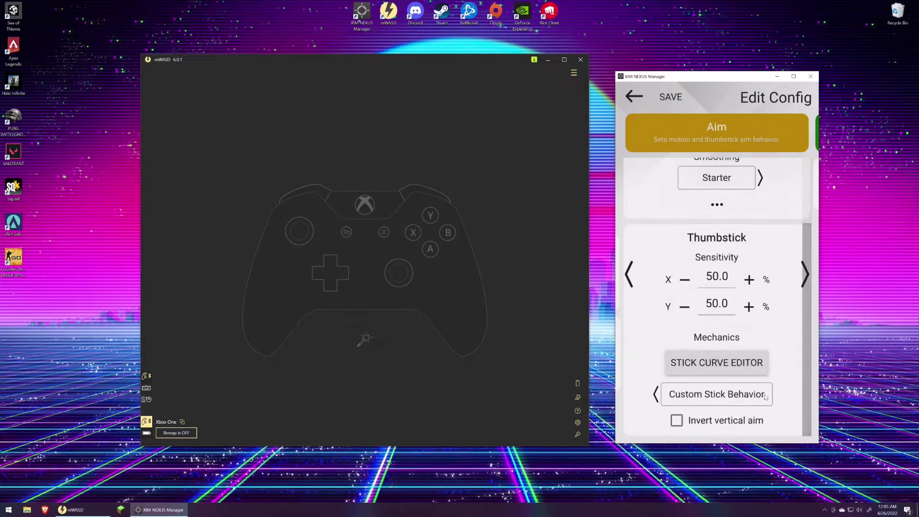
{"action": "left_click", "coordinate": [719, 368]}
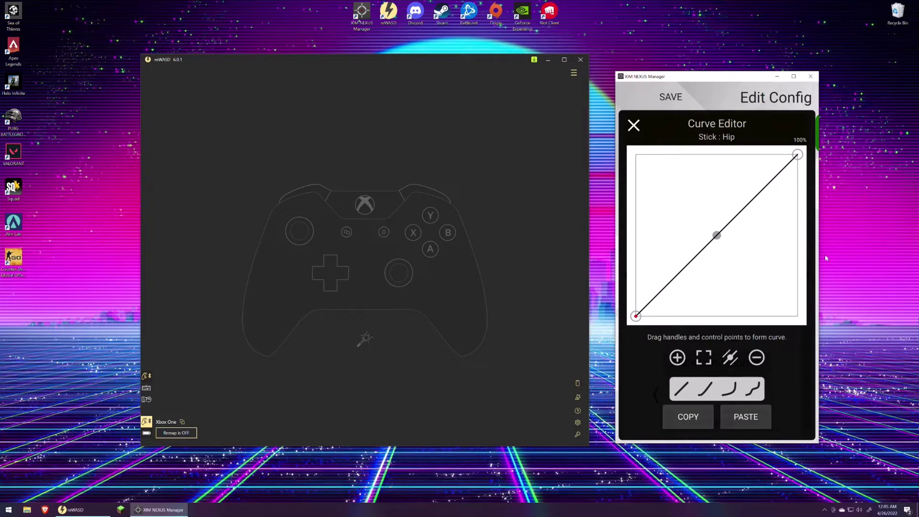
{"action": "left_click", "coordinate": [635, 127]}
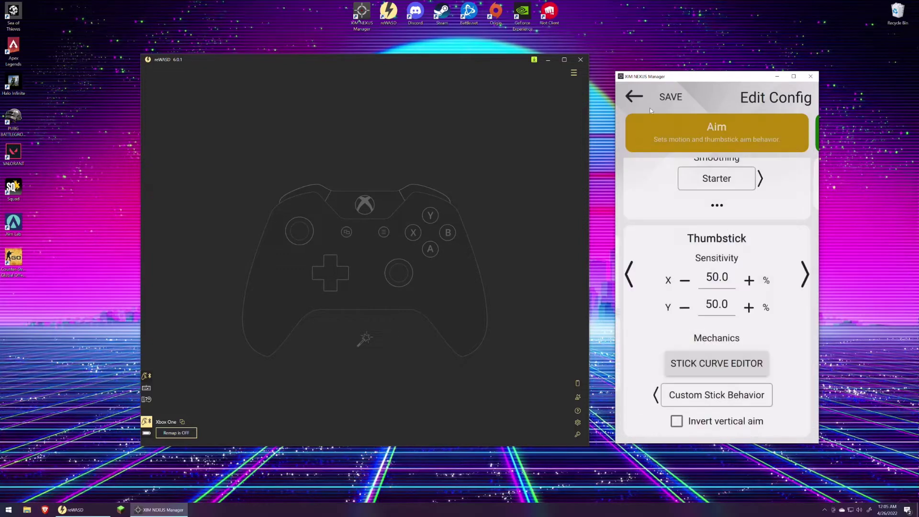
{"action": "left_click", "coordinate": [668, 98]}
Add a new game named 'Temp' from the reWASD game menu.
{"action": "left_click", "coordinate": [574, 73]}
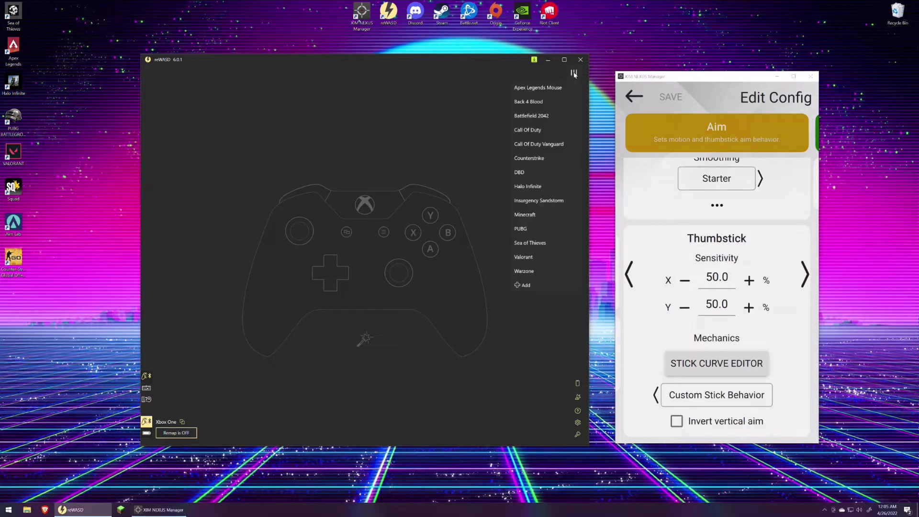
{"action": "left_click", "coordinate": [529, 289]}
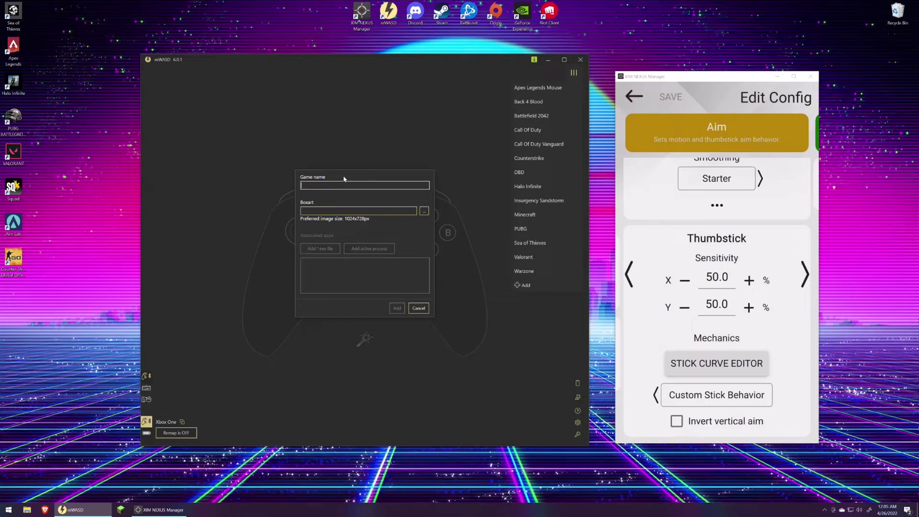
{"action": "type", "text": "Temp"}
{"action": "key", "text": "Return"}
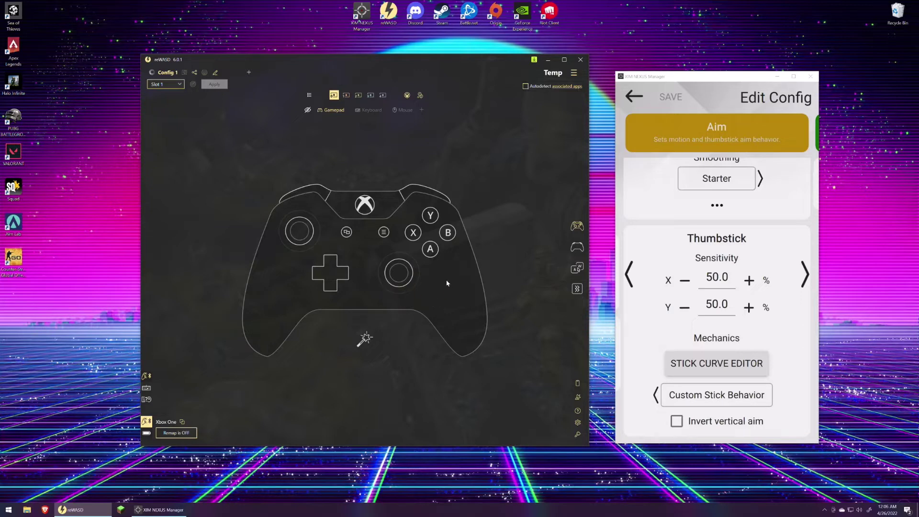
Map the right stick to Mouse, disable global mouse sensitivity, and max both X and Y sliders.
{"action": "left_click", "coordinate": [403, 261]}
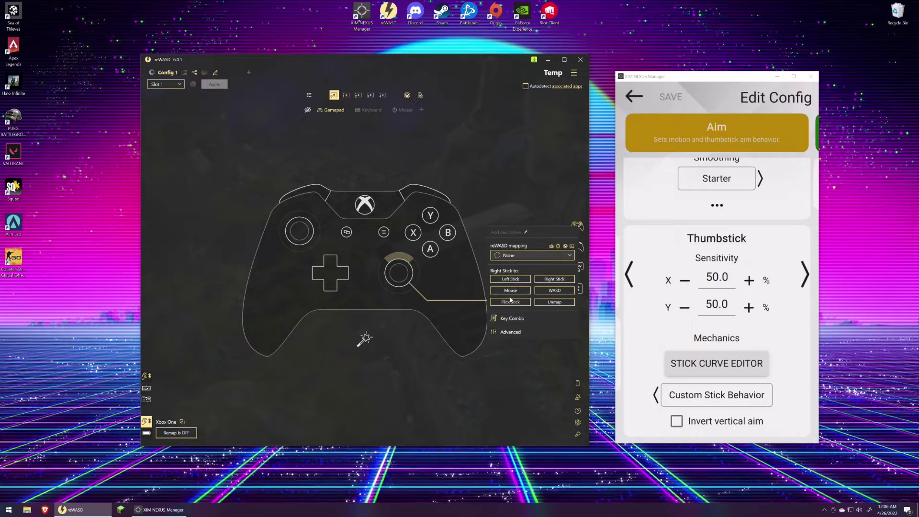
{"action": "left_click", "coordinate": [555, 303]}
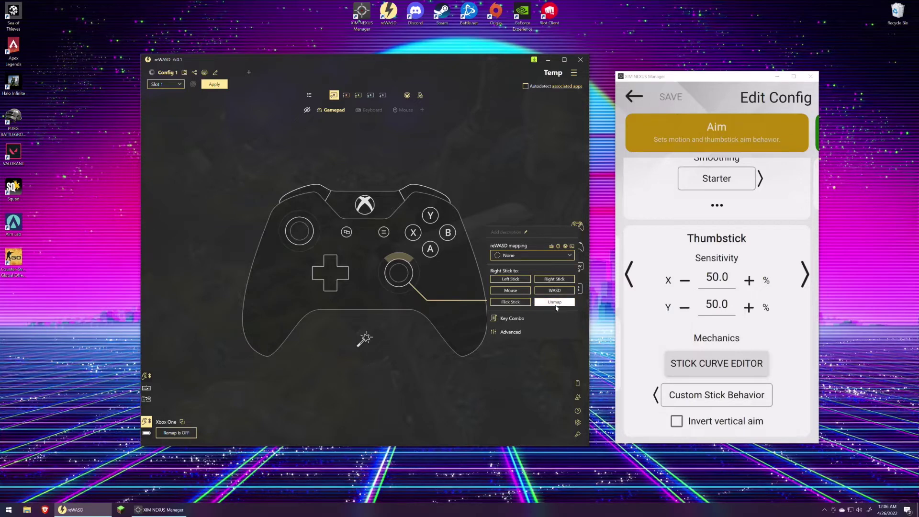
{"action": "left_click", "coordinate": [498, 291]}
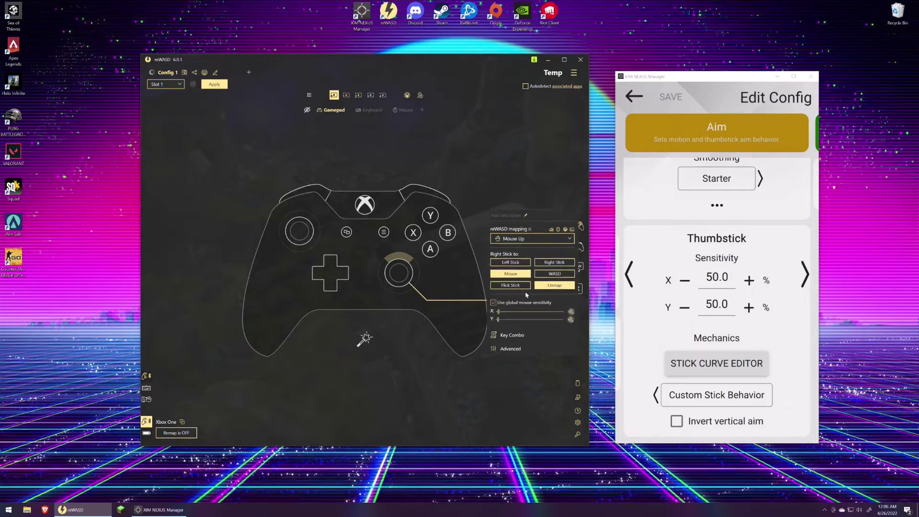
{"action": "left_click", "coordinate": [493, 303]}
{"action": "left_click_drag", "start_coordinate": [498, 311], "coordinate": [602, 309]}
{"action": "left_click_drag", "start_coordinate": [498, 319], "coordinate": [604, 320]}
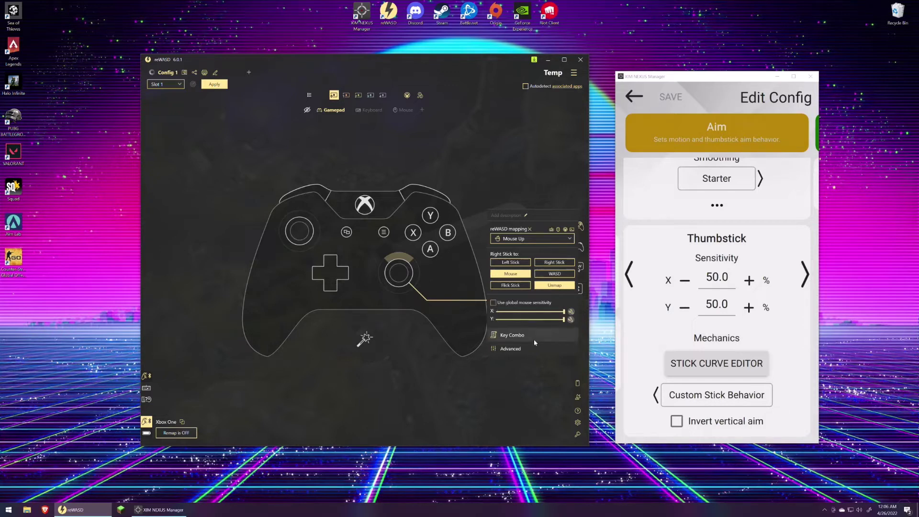
In the right stick's Advanced settings, minimize vertical and horizontal axis ranges and zero the inner deadzone.
{"action": "left_click", "coordinate": [511, 348]}
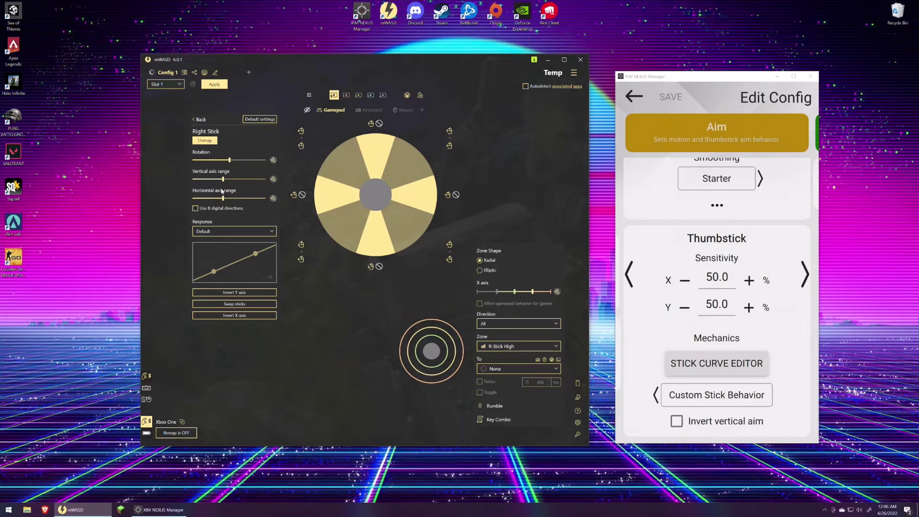
{"action": "left_click_drag", "start_coordinate": [223, 180], "coordinate": [145, 188]}
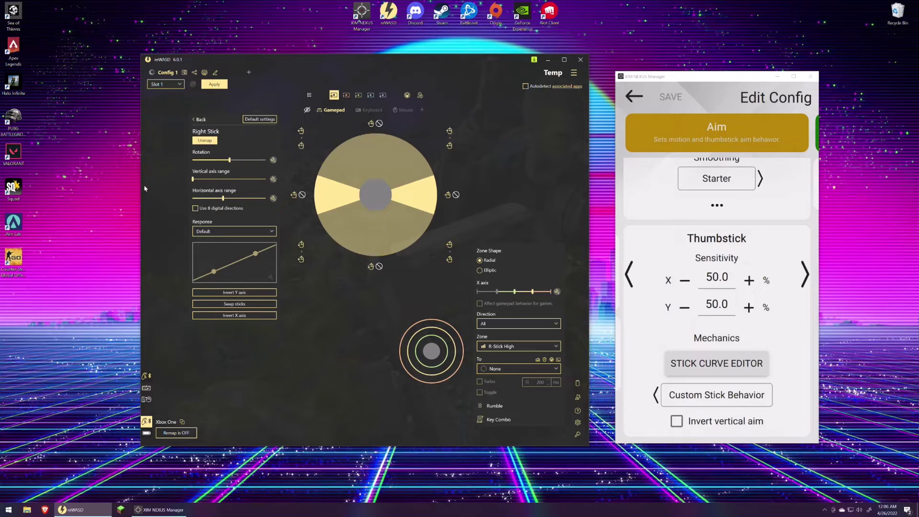
{"action": "left_click_drag", "start_coordinate": [223, 199], "coordinate": [180, 202]}
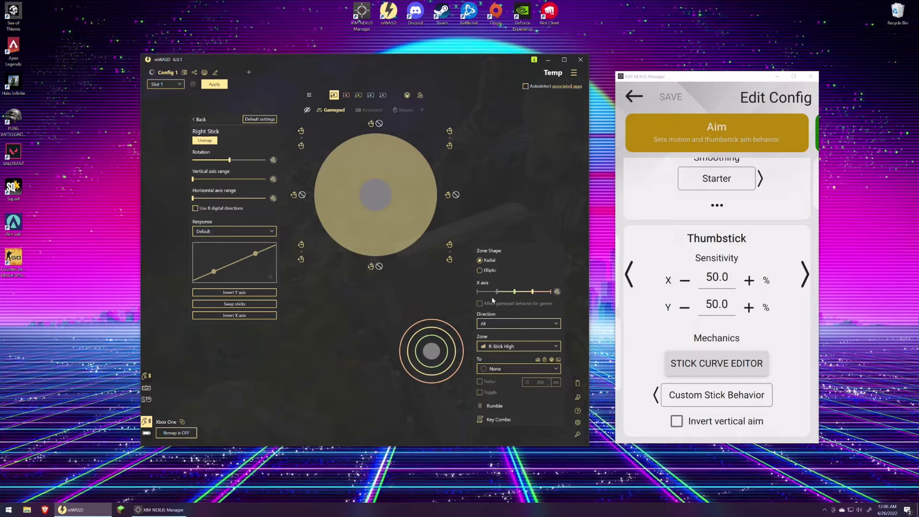
{"action": "left_click_drag", "start_coordinate": [497, 292], "coordinate": [478, 292]}
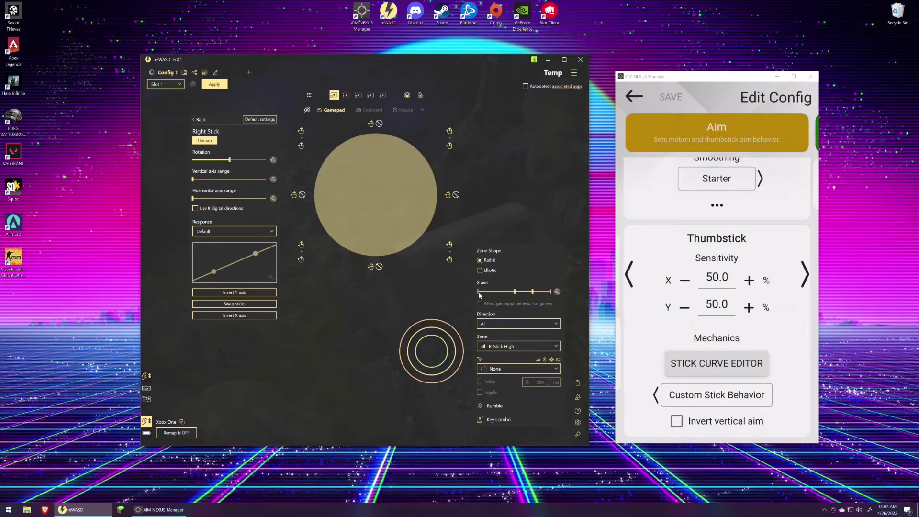
{"action": "mouse_move", "coordinate": [479, 296]}
Switch the right stick response curve to Custom, remove its first point, apply, and go back.
{"action": "left_click", "coordinate": [252, 233]}
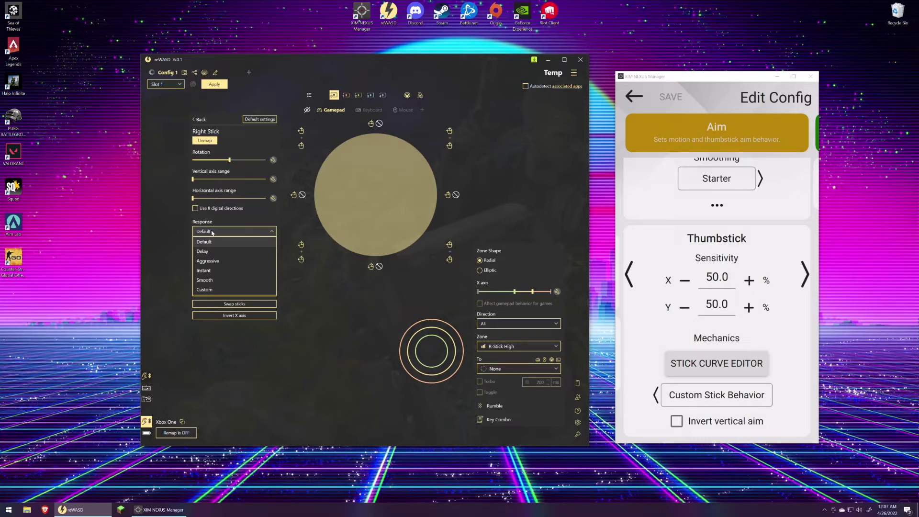
{"action": "left_click", "coordinate": [218, 290]}
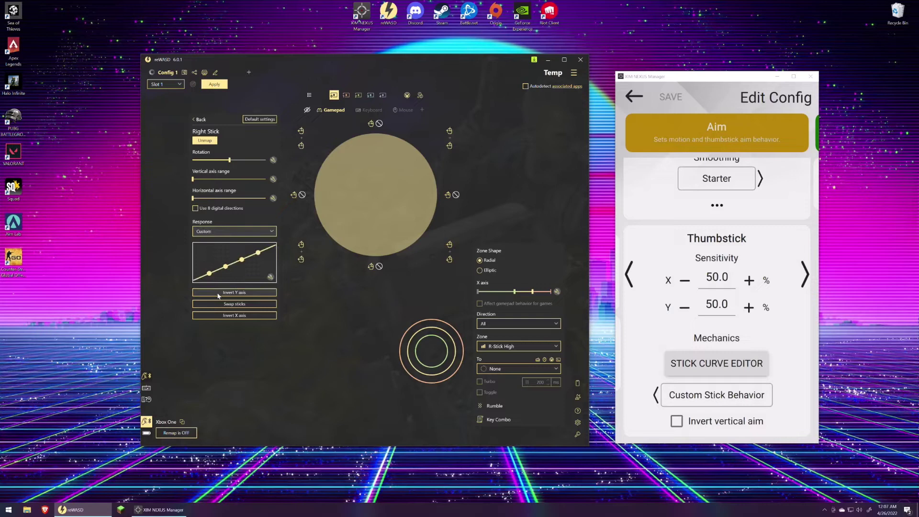
{"action": "left_click_drag", "start_coordinate": [209, 275], "coordinate": [171, 293]}
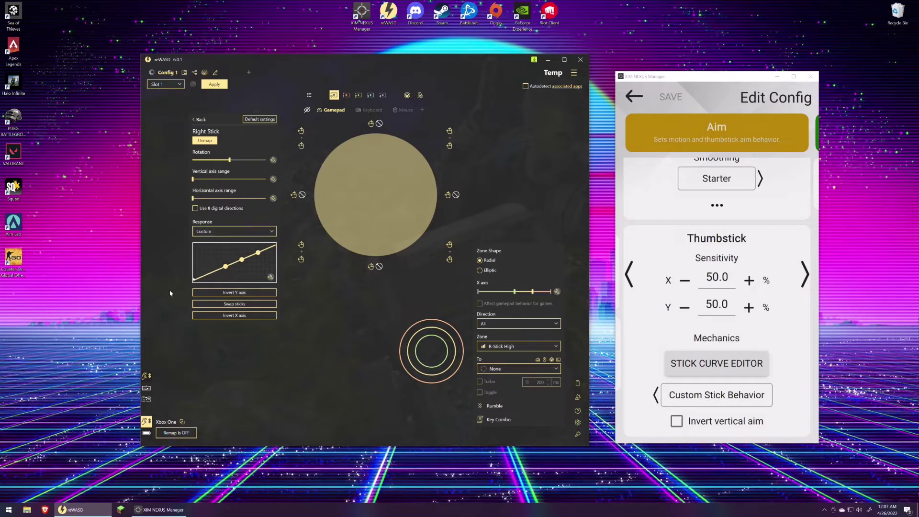
{"action": "left_click", "coordinate": [271, 277]}
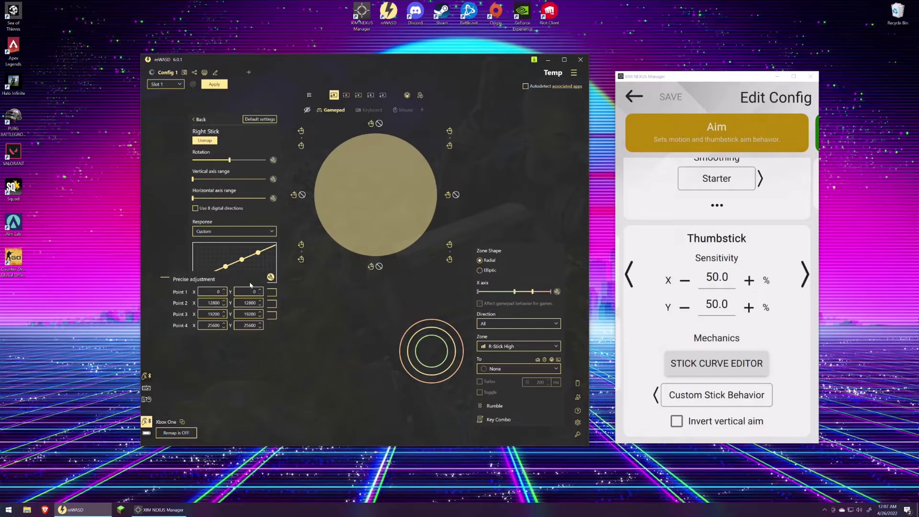
{"action": "left_click", "coordinate": [217, 86]}
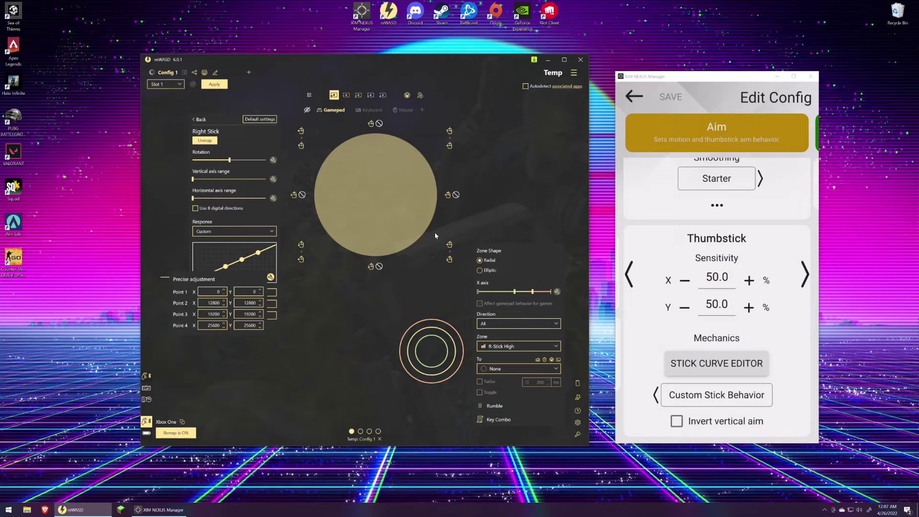
{"action": "left_click", "coordinate": [201, 119]}
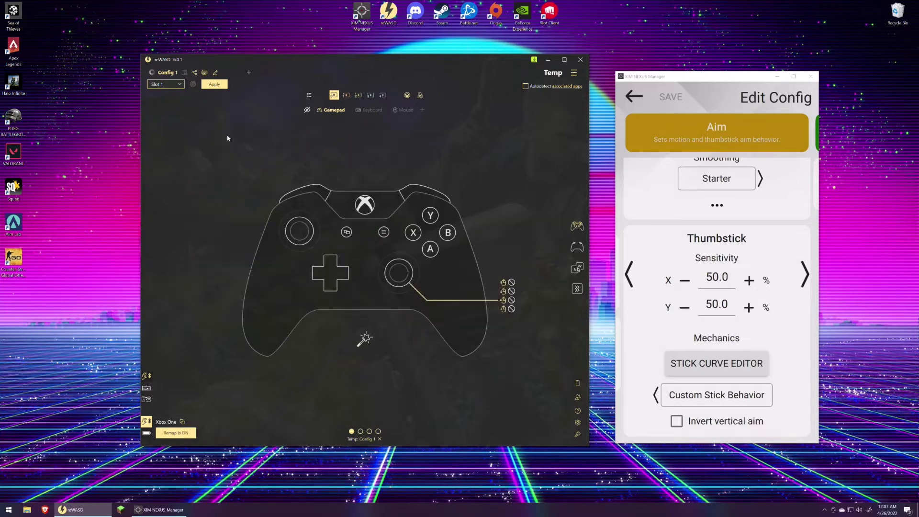
Map the left stick to WASD and open its Advanced zone settings.
{"action": "left_click", "coordinate": [400, 273]}
{"action": "left_click", "coordinate": [317, 233]}
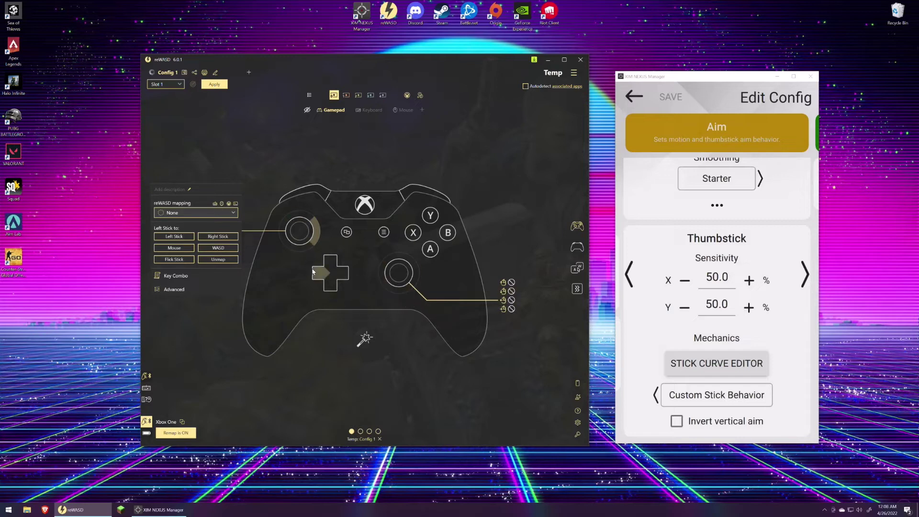
{"action": "left_click", "coordinate": [220, 260]}
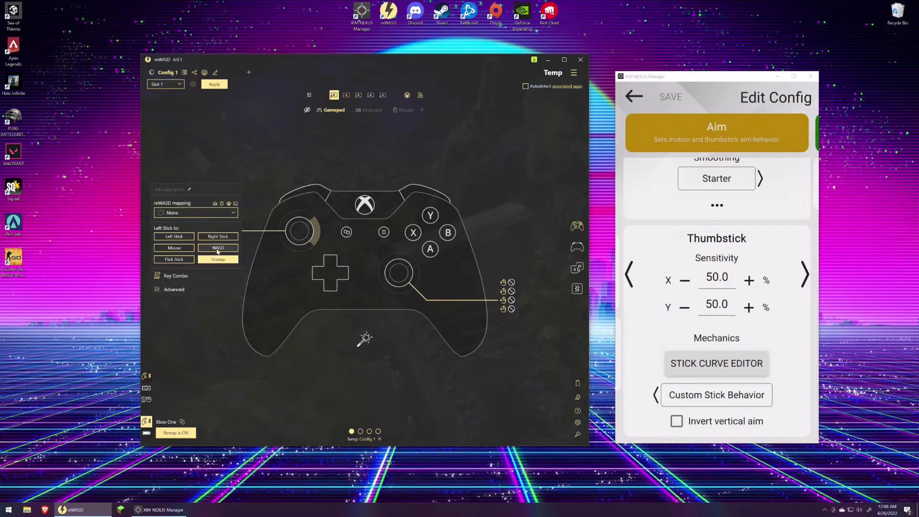
{"action": "left_click", "coordinate": [217, 250]}
{"action": "left_click", "coordinate": [174, 289]}
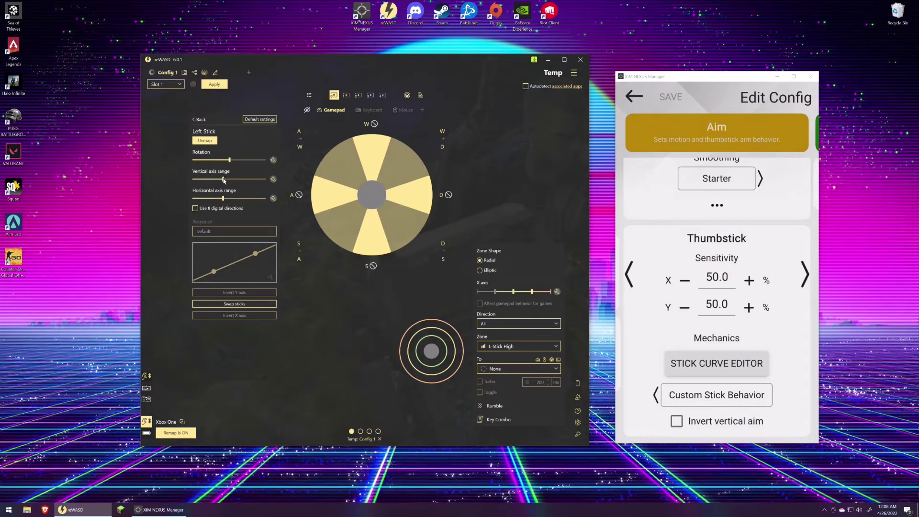
Drag the left stick's Vertical axis range slider right to enlarge the W and S zones.
{"action": "left_click_drag", "start_coordinate": [224, 180], "coordinate": [232, 200]}
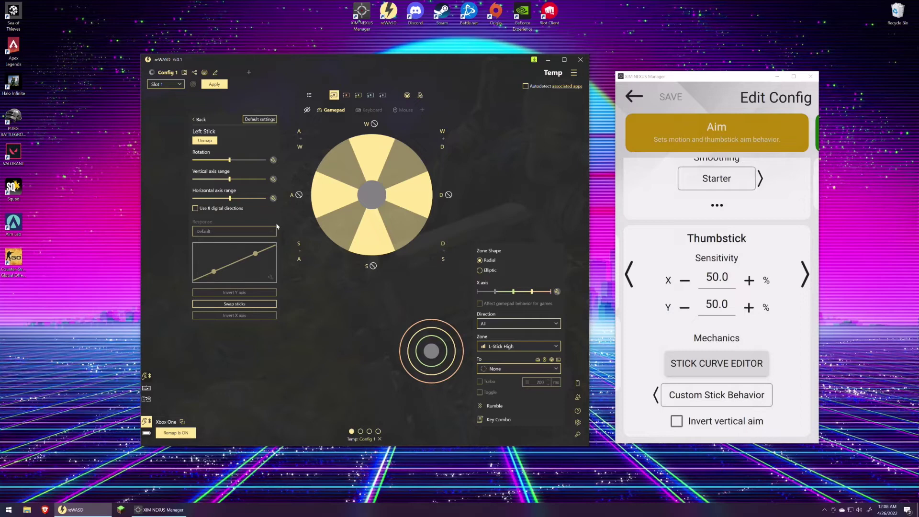
Bind LShift to the left stick's L-Stick High zone for sprinting.
{"action": "left_click", "coordinate": [513, 350]}
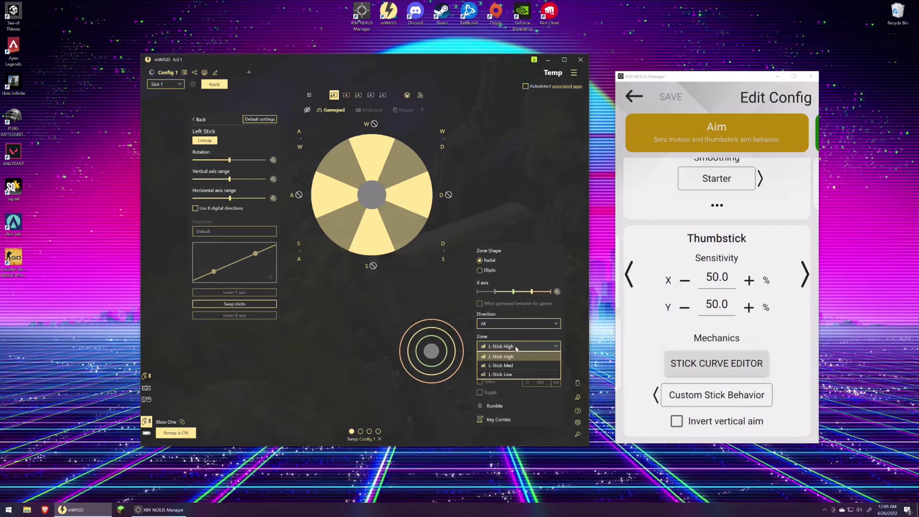
{"action": "left_click", "coordinate": [571, 334]}
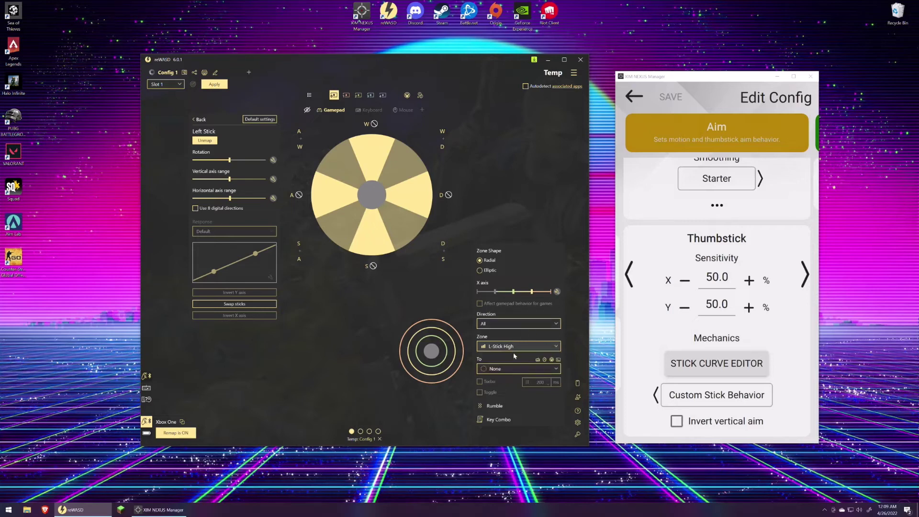
{"action": "left_click", "coordinate": [540, 370]}
{"action": "scroll", "coordinate": [522, 349], "scroll_direction": "down", "scroll_amount": 5}
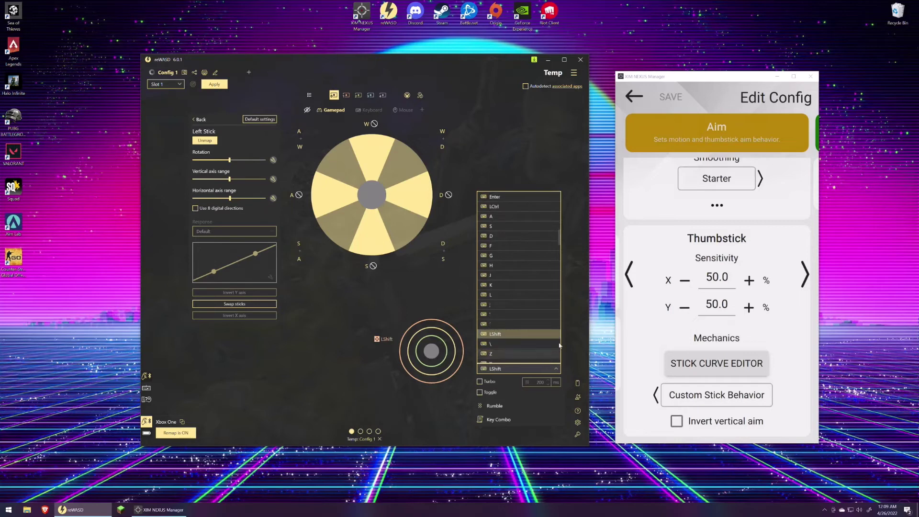
{"action": "left_click", "coordinate": [509, 351]}
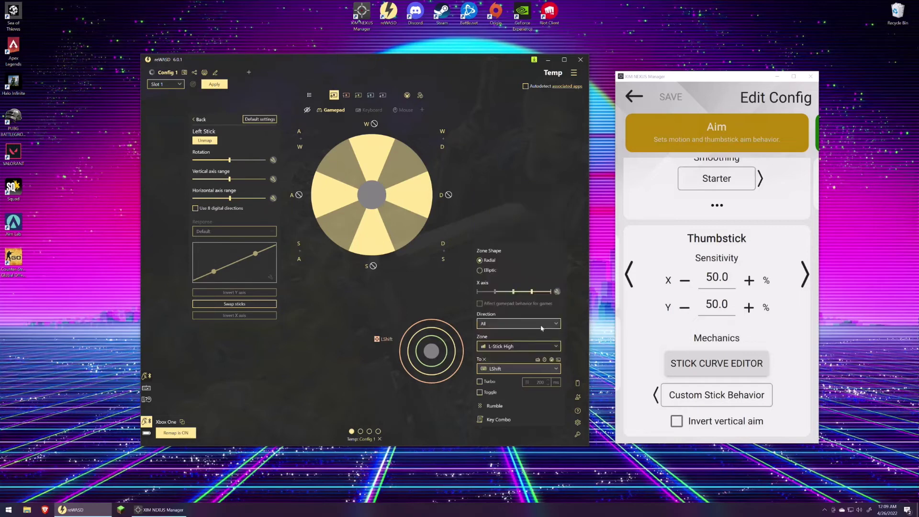
Map the left stick's L-Stick Low zone to LAlt and drag its threshold near the stick edge.
{"action": "left_click", "coordinate": [516, 348]}
{"action": "left_click", "coordinate": [515, 375]}
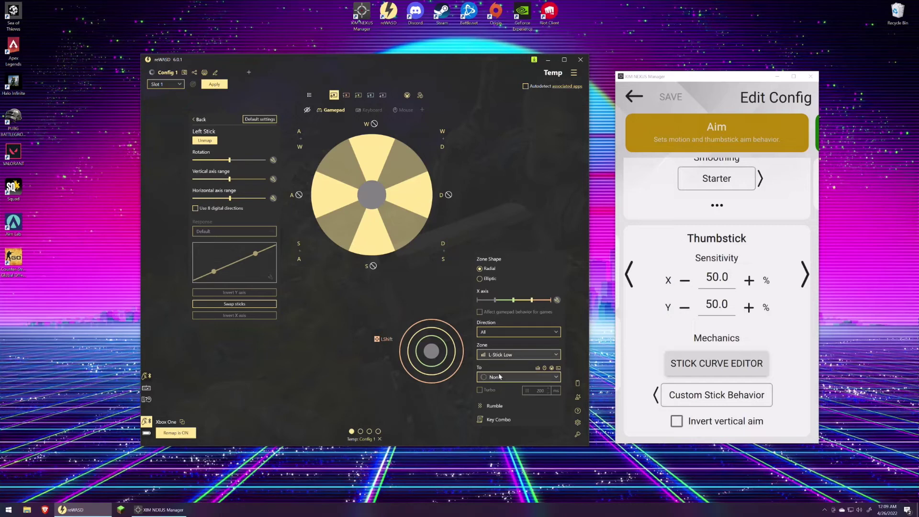
{"action": "left_click", "coordinate": [508, 381]}
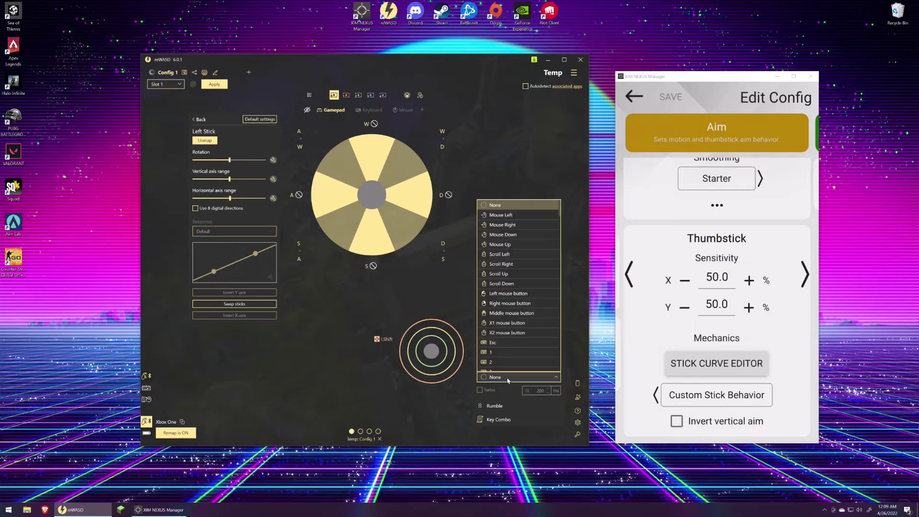
{"action": "key", "text": "alt"}
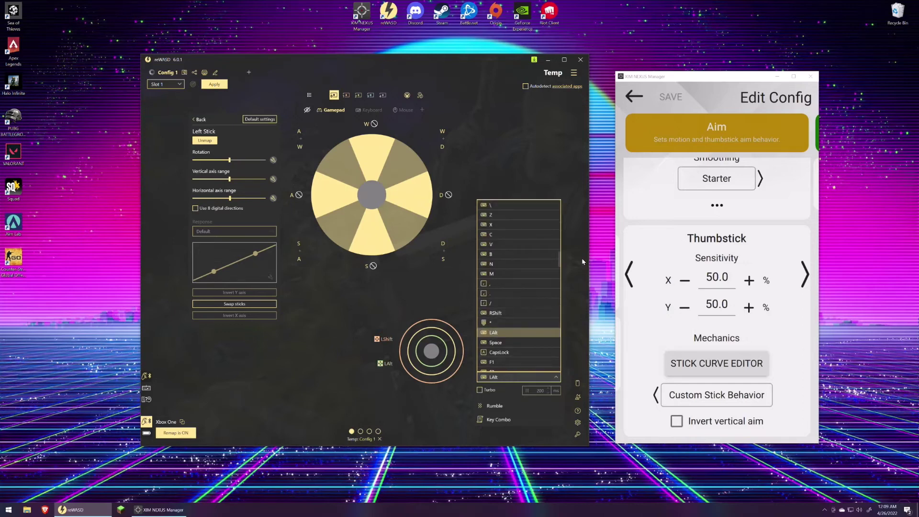
{"action": "left_click", "coordinate": [580, 261]}
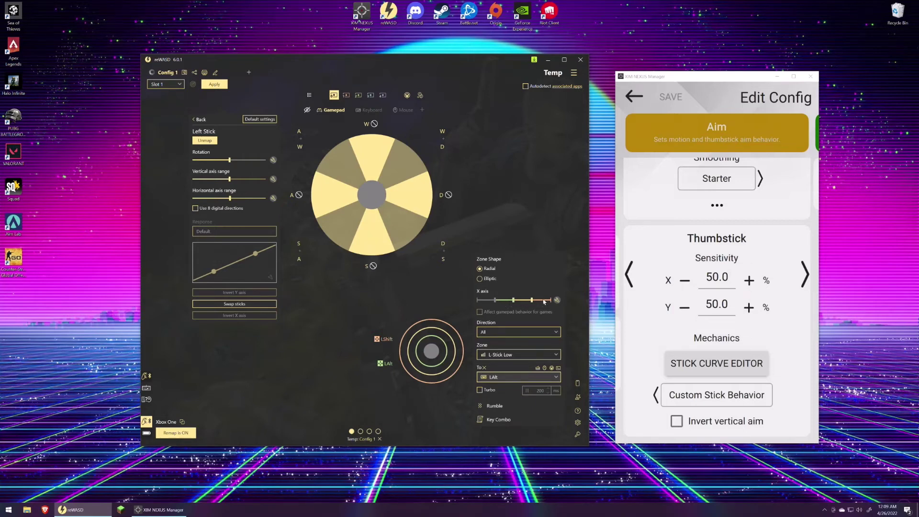
{"action": "mouse_move", "coordinate": [532, 300]}
{"action": "left_mouse_down"}
{"action": "mouse_move", "coordinate": [547, 304]}
{"action": "mouse_move", "coordinate": [512, 303]}
{"action": "mouse_move", "coordinate": [521, 303]}
{"action": "left_mouse_up"}
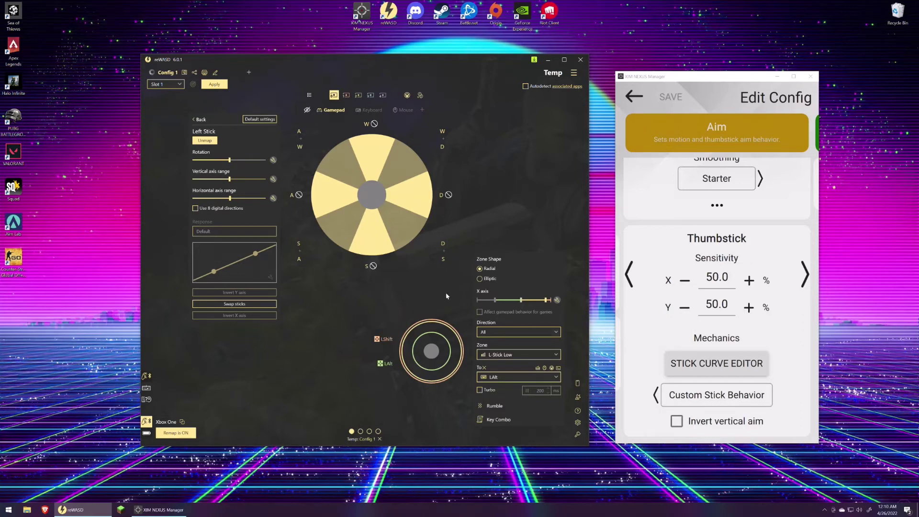
Return to the gamepad overview and bring up the A button's Space mapping.
{"action": "left_click", "coordinate": [199, 120]}
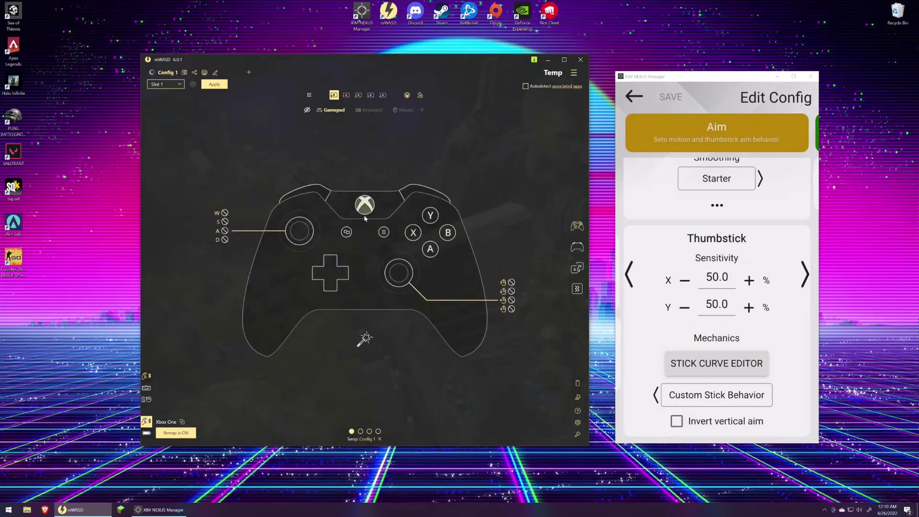
{"action": "left_click", "coordinate": [431, 250]}
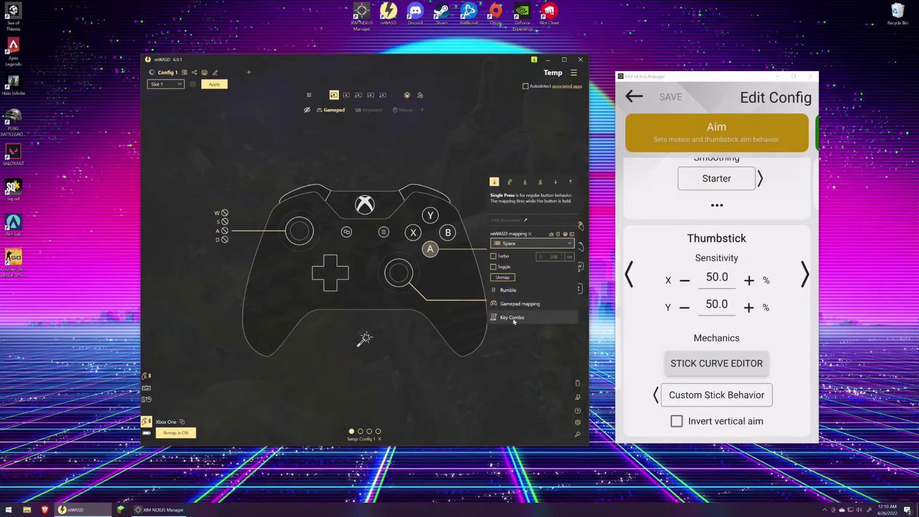
{"action": "left_click", "coordinate": [510, 279]}
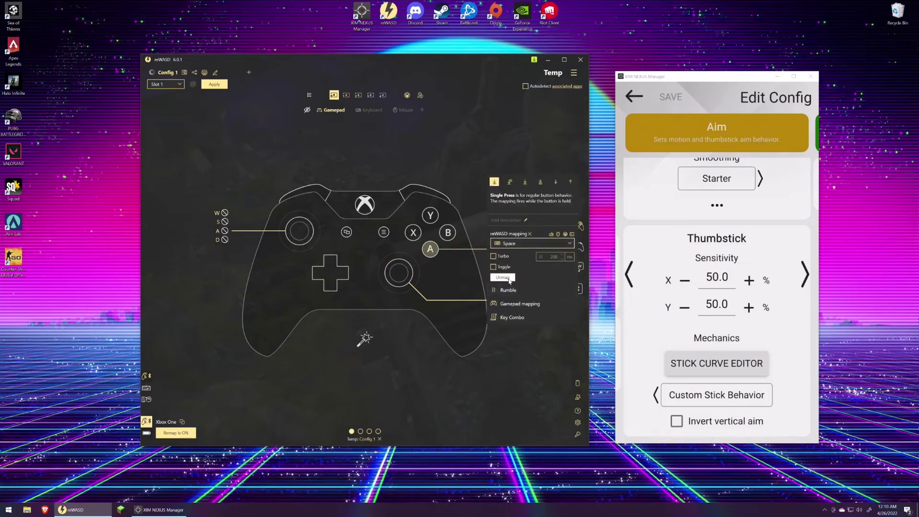
Preview the right stick click's Long Press and Double Press options, leaving them unassigned.
{"action": "left_click", "coordinate": [404, 276]}
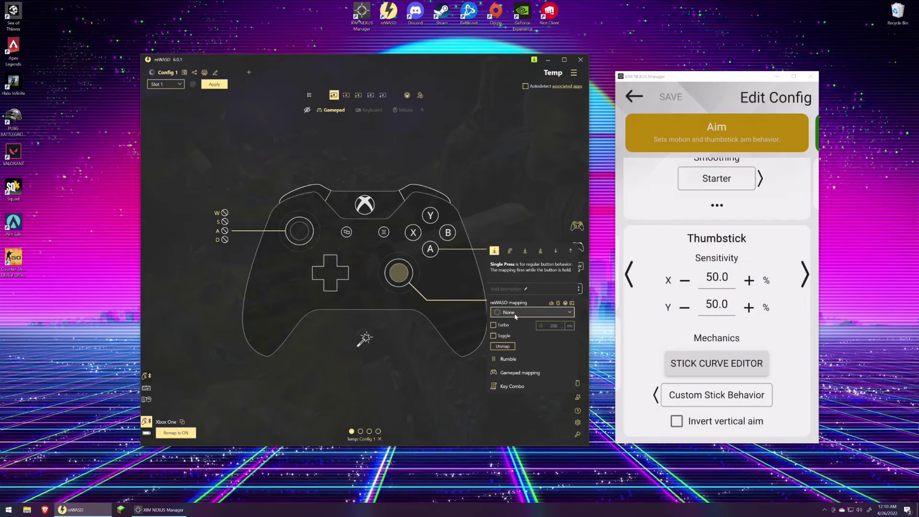
{"action": "left_click", "coordinate": [509, 252]}
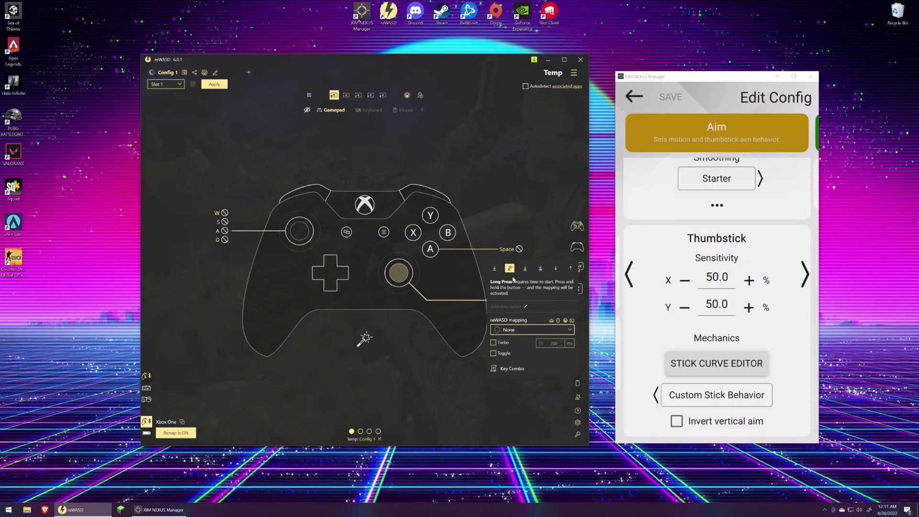
{"action": "left_click", "coordinate": [526, 271]}
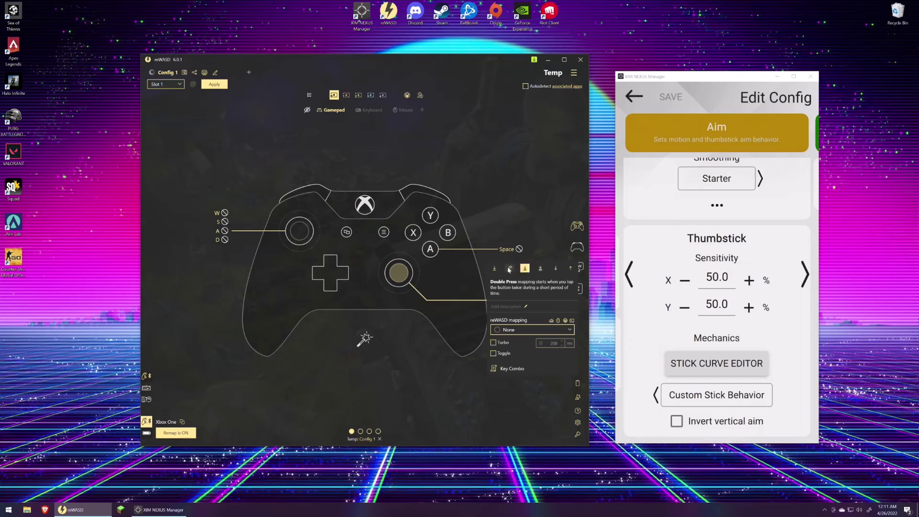
{"action": "left_click", "coordinate": [497, 147]}
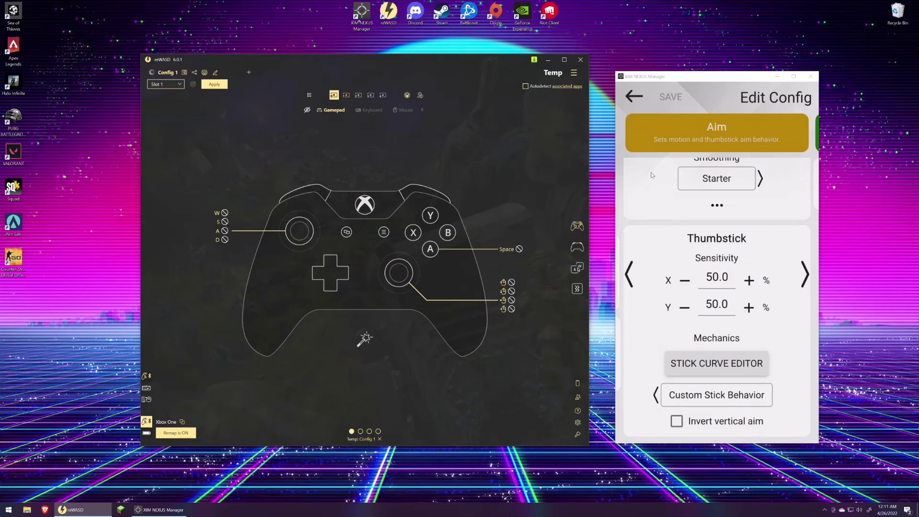
Show the controller's rear view and inspect the right trigger's RT pressure zones without changes.
{"action": "left_click", "coordinate": [574, 249]}
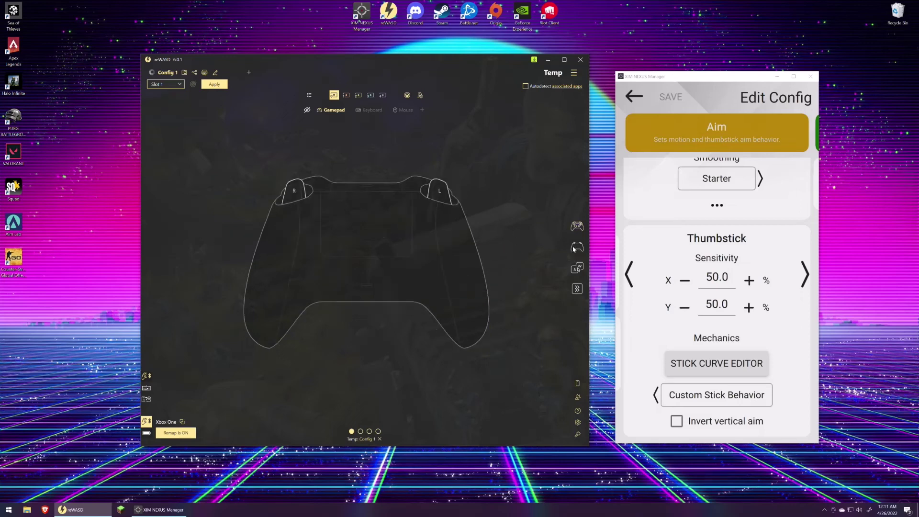
{"action": "left_click", "coordinate": [296, 193]}
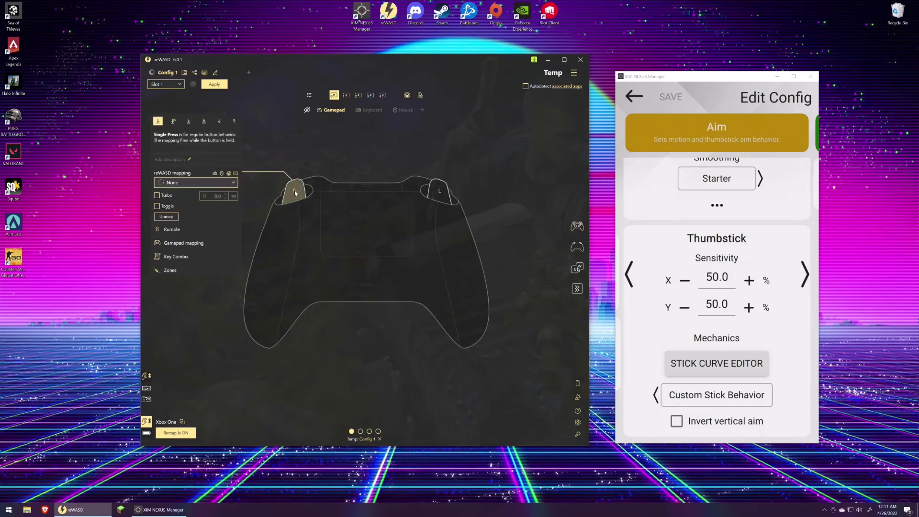
{"action": "left_click", "coordinate": [185, 270]}
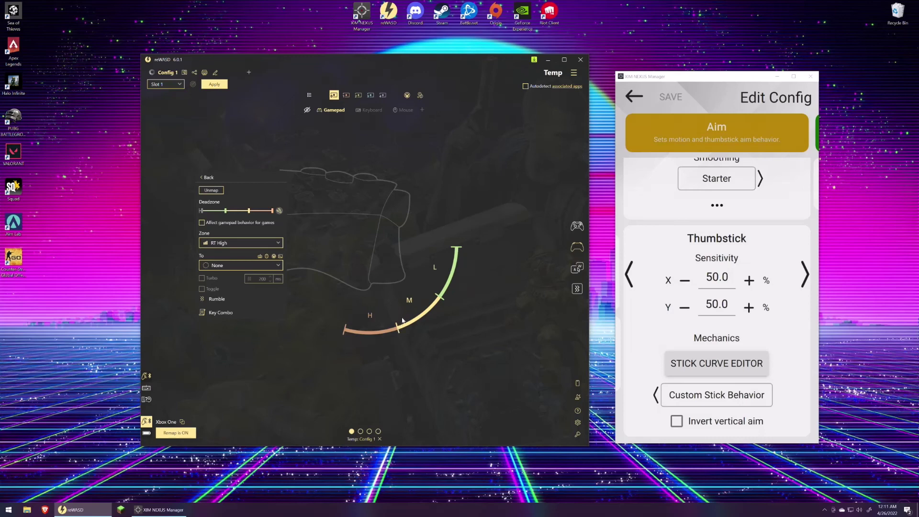
{"action": "key", "text": "Escape"}
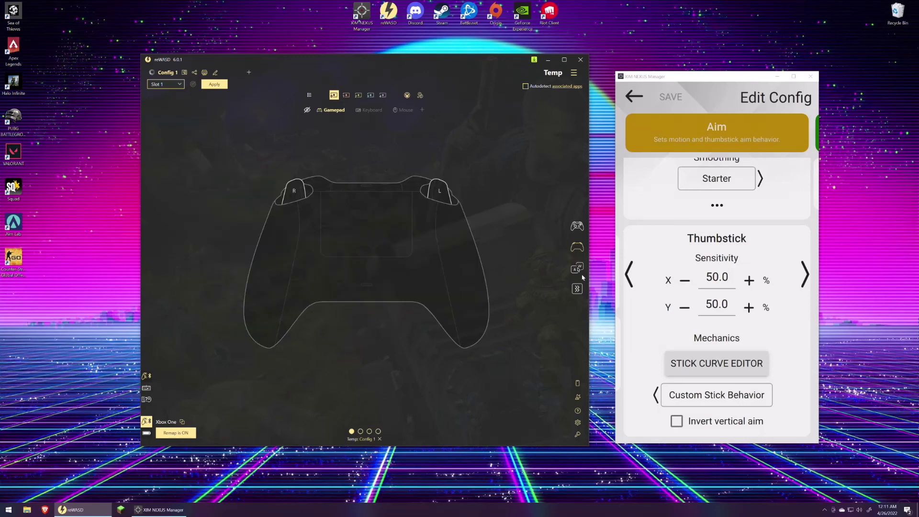
Bind the right trigger (RT) to the left mouse button.
{"action": "left_click", "coordinate": [288, 193]}
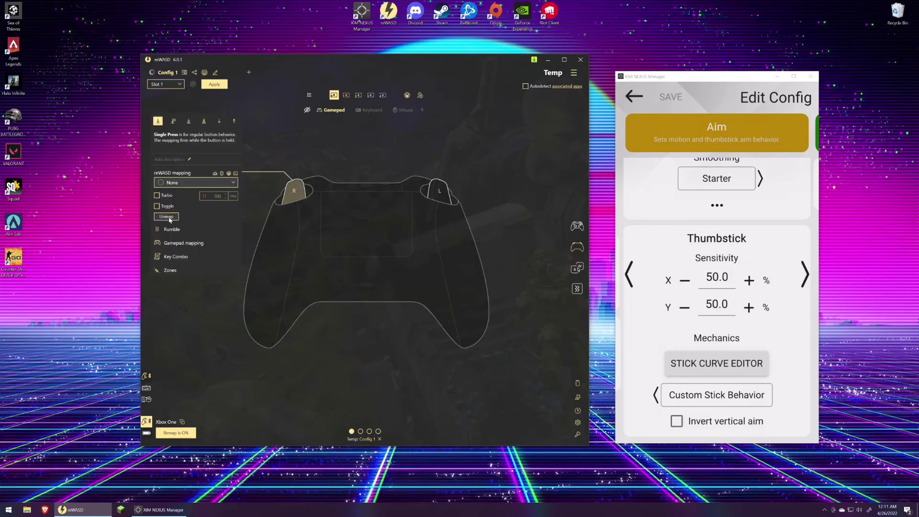
{"action": "left_click", "coordinate": [171, 182]}
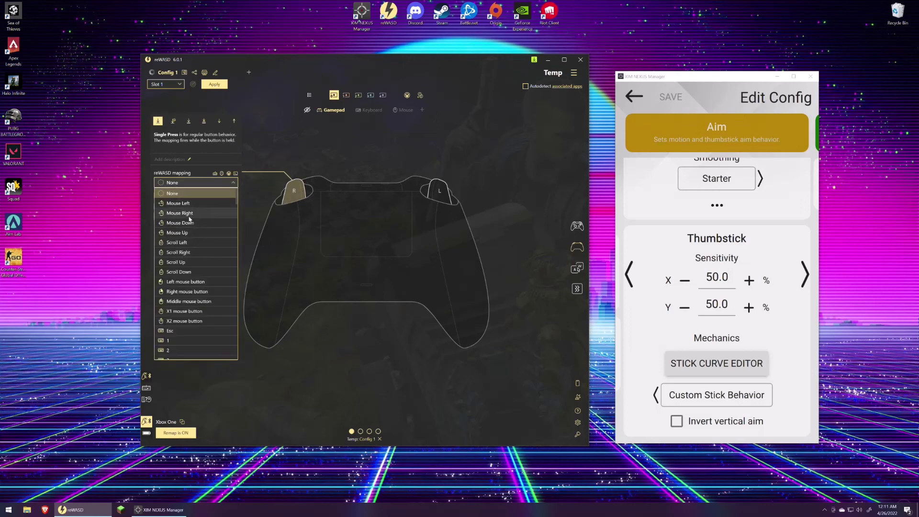
{"action": "left_click", "coordinate": [197, 283]}
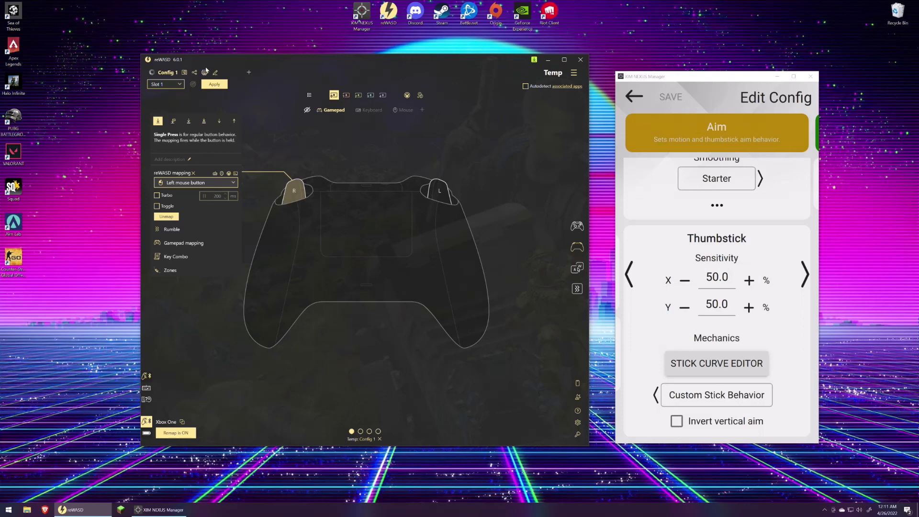
{"action": "left_click", "coordinate": [343, 158]}
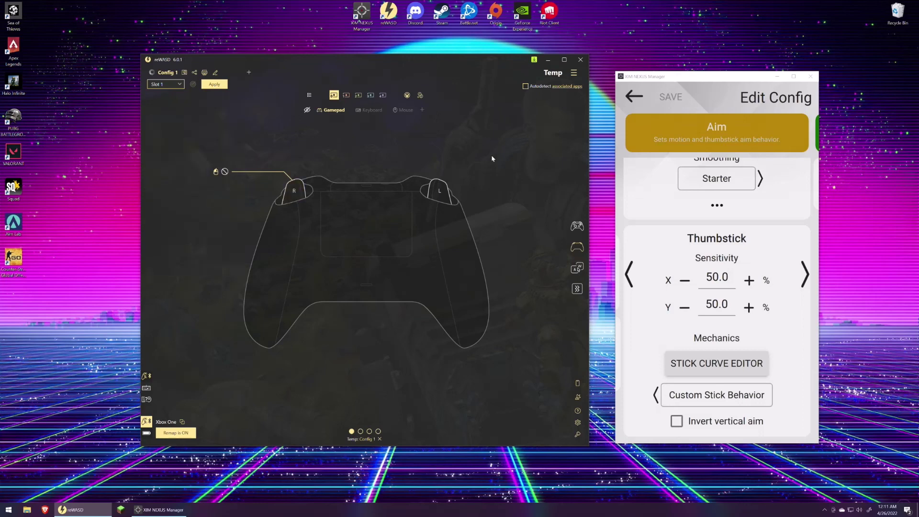